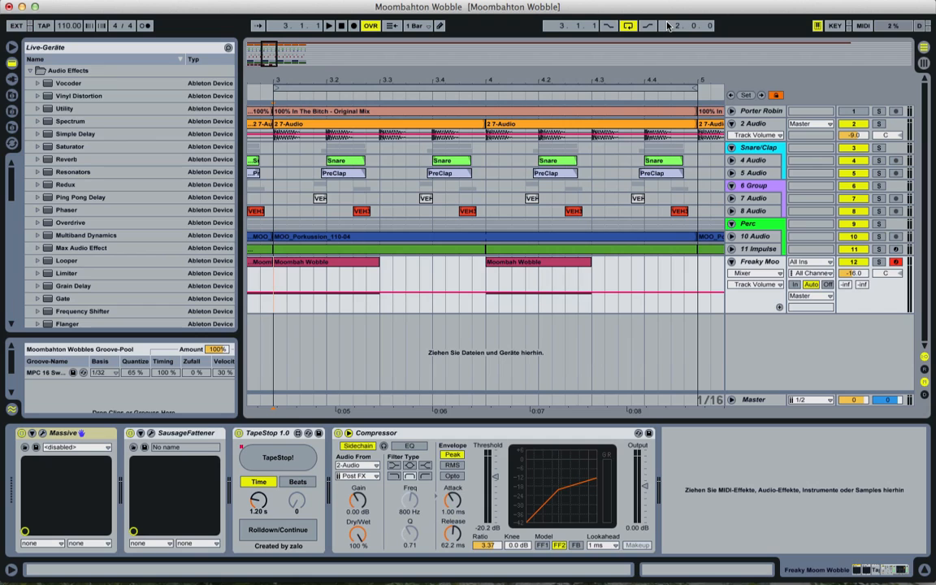
Step: Play the arrangement from bar 3 to listen to the wobble section, then stop playback
key("space")
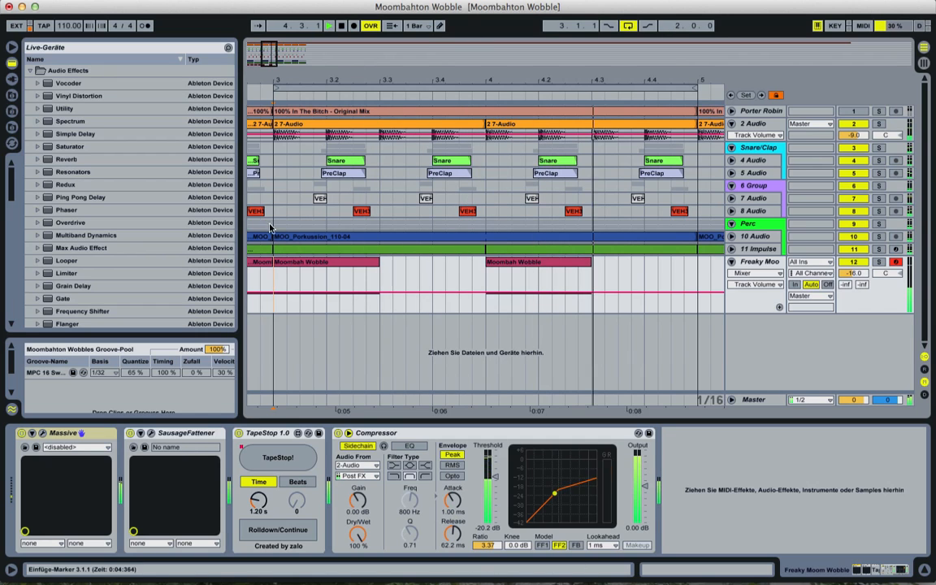
left_click(256, 84)
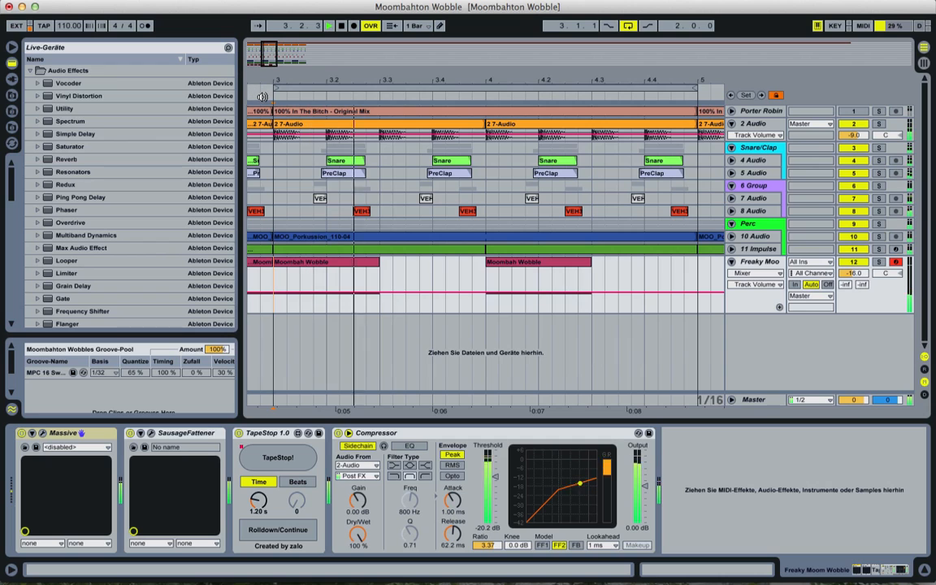
left_click(277, 271)
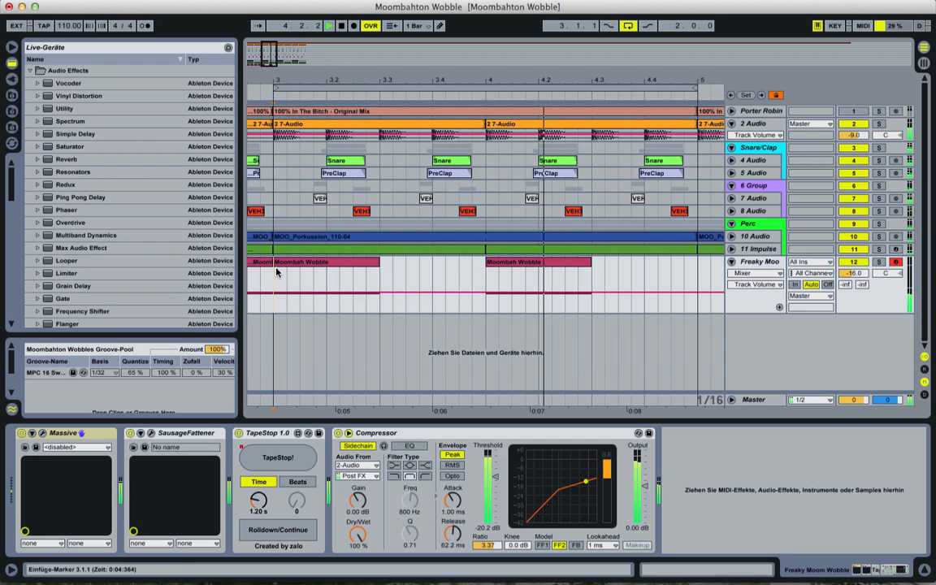
key("space")
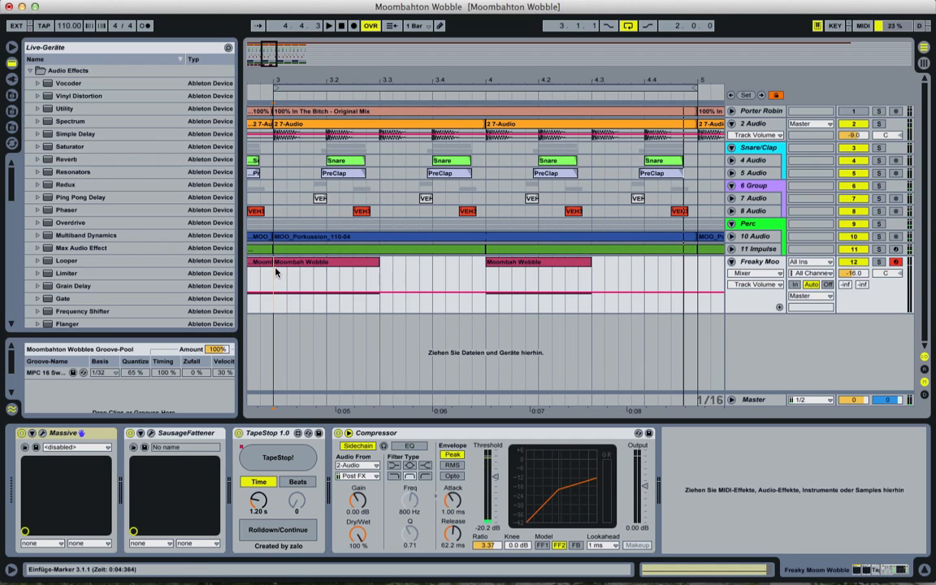
Step: Select the Moombah Wobble clip and open the Massive instrument editor on the Freaky Moo track, repositioning its window
left_click(275, 271)
left_click(284, 262)
left_click(277, 273)
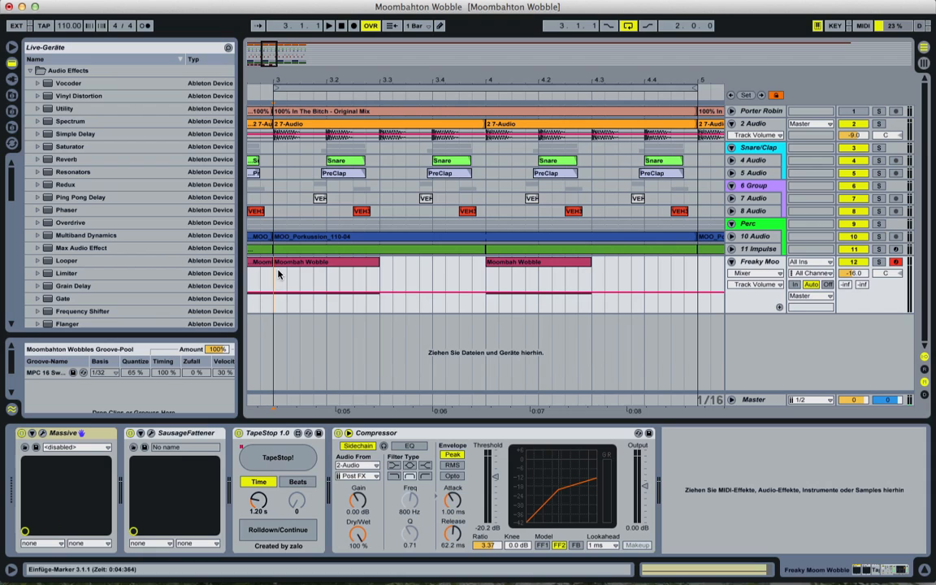
left_click(69, 436)
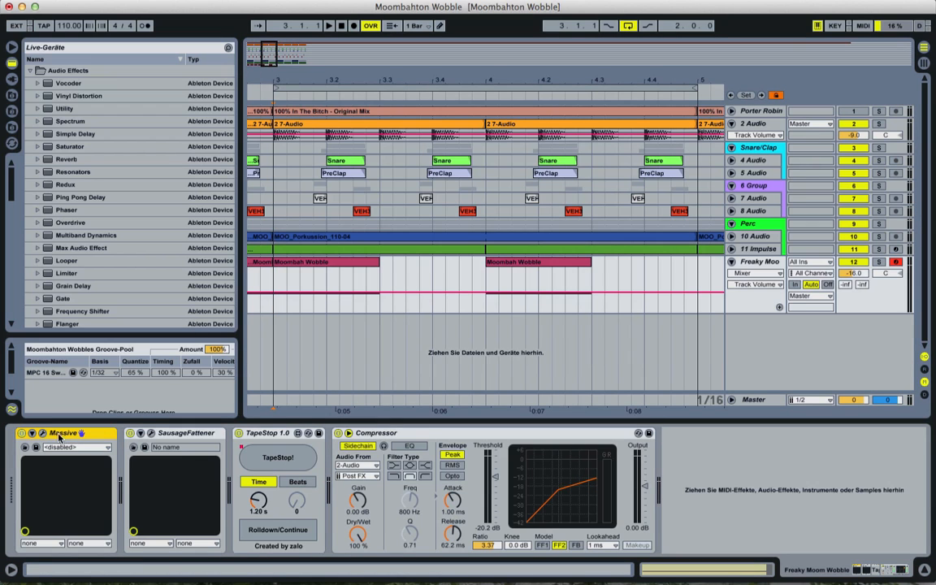
left_click(45, 434)
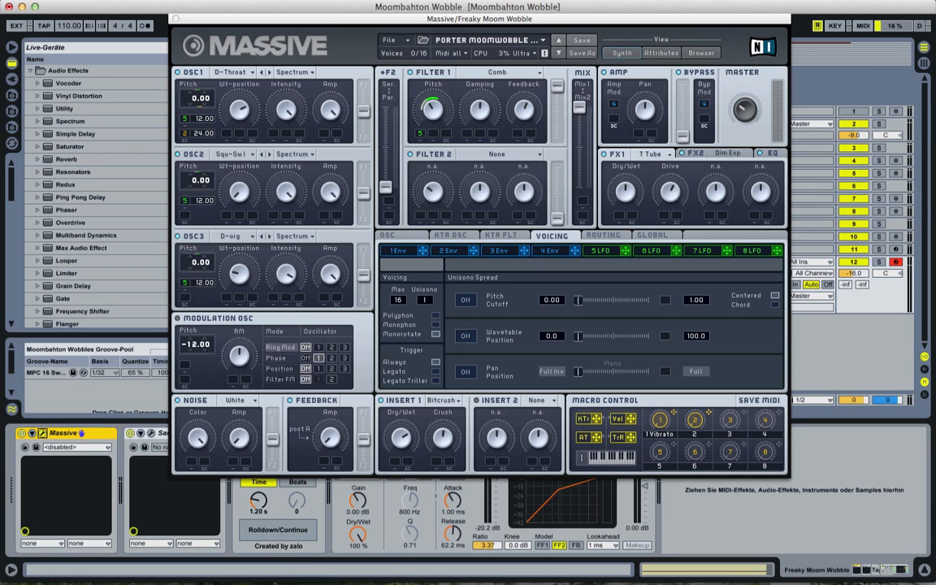
left_click_drag(313, 22, 308, 13)
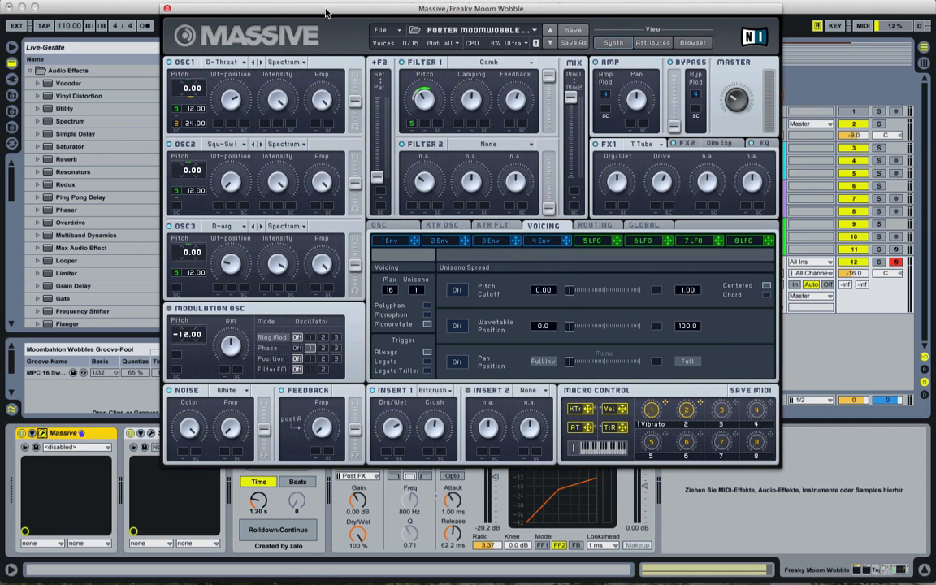
mouse_move(328, 12)
left_mouse_down()
mouse_move(326, 30)
mouse_move(315, 24)
left_mouse_up()
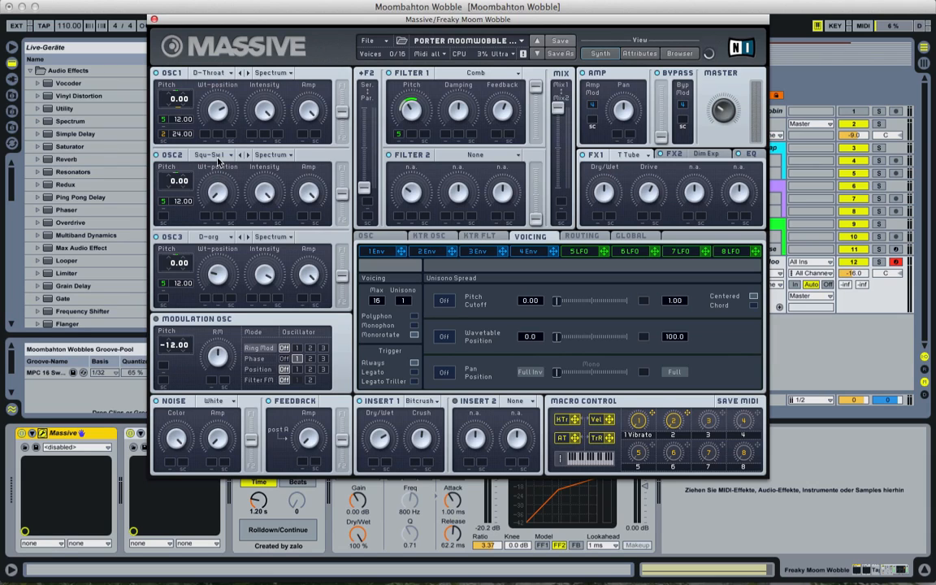
Step: Inspect the Massive oscillators and the FX2 and EQ effect sections
left_click(216, 235)
left_click(183, 216)
left_click(669, 156)
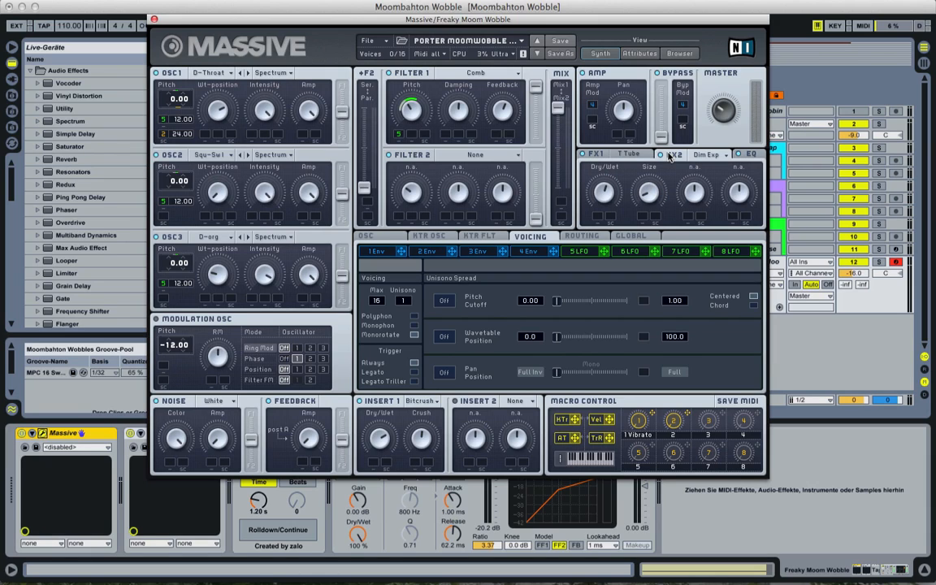
left_click(752, 156)
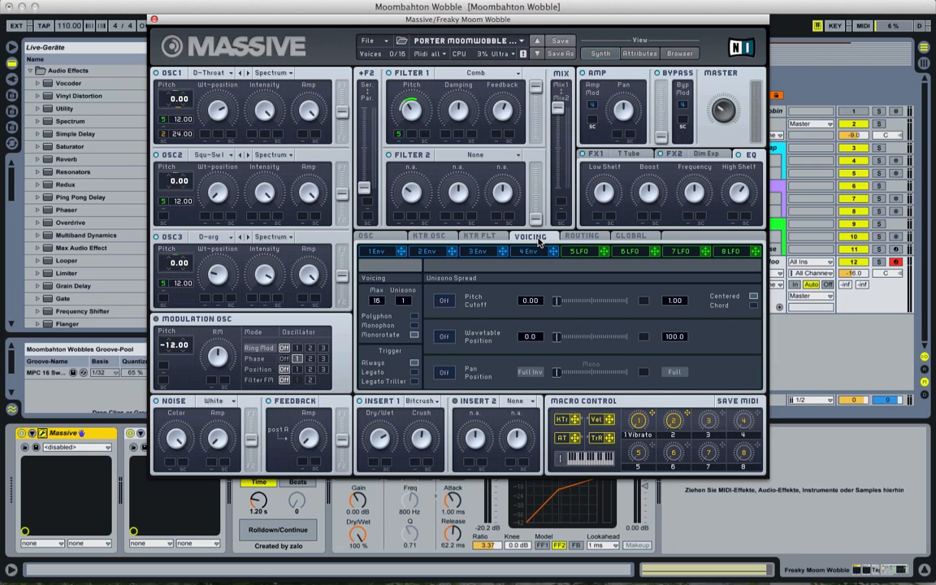
Step: Open LFO 5 in Massive and toggle its Sync option off and back on
left_click(591, 252)
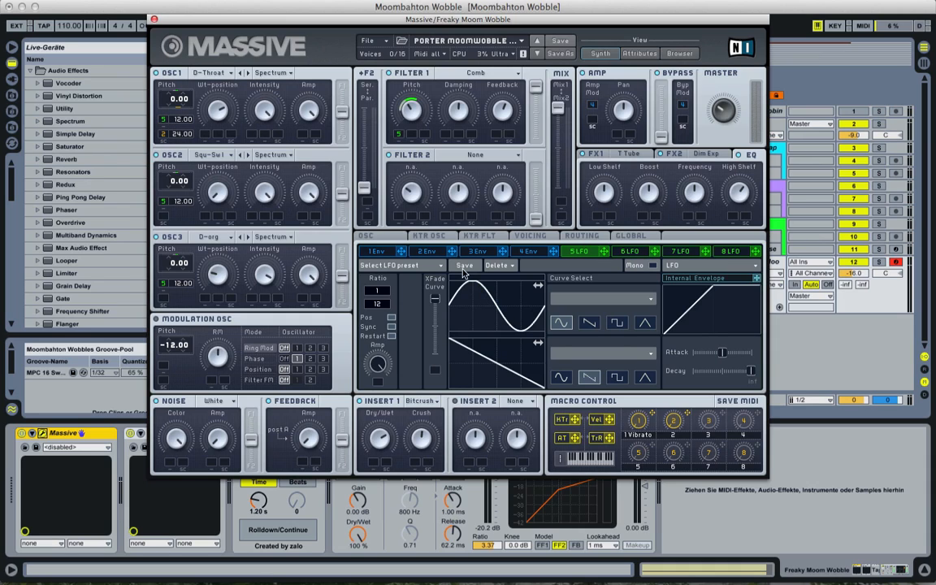
left_click(391, 327)
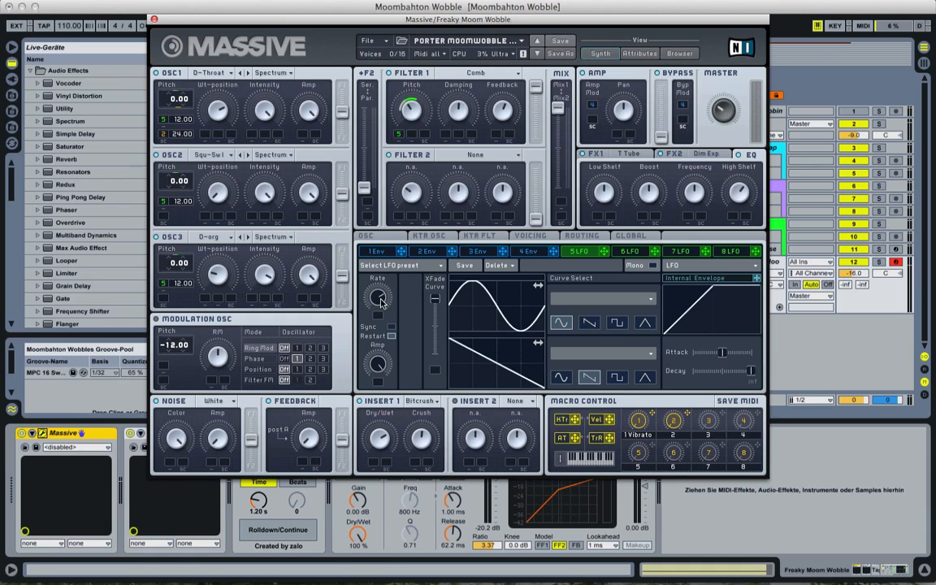
left_click(391, 327)
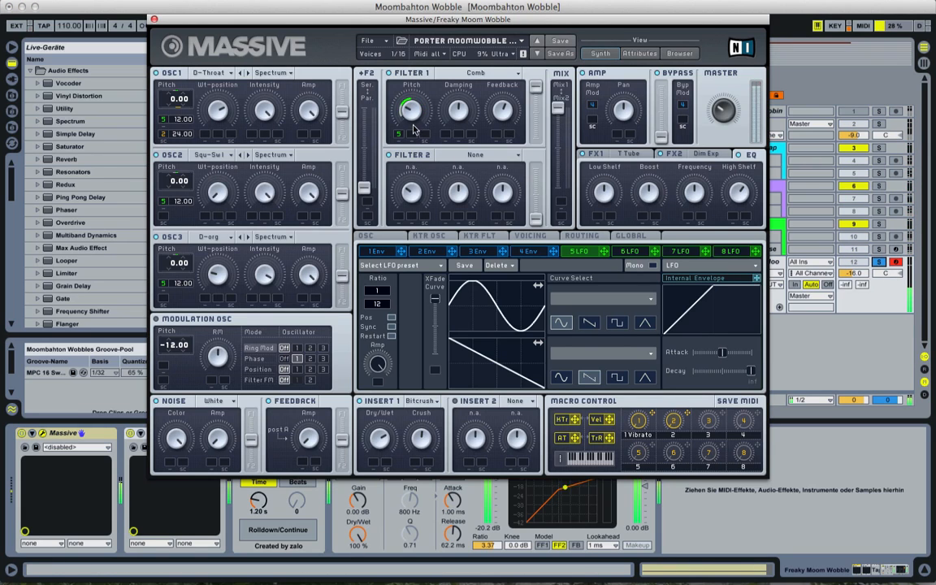
Step: Toggle solo on the Freaky Moo track and close the Massive editor window
left_click(879, 262)
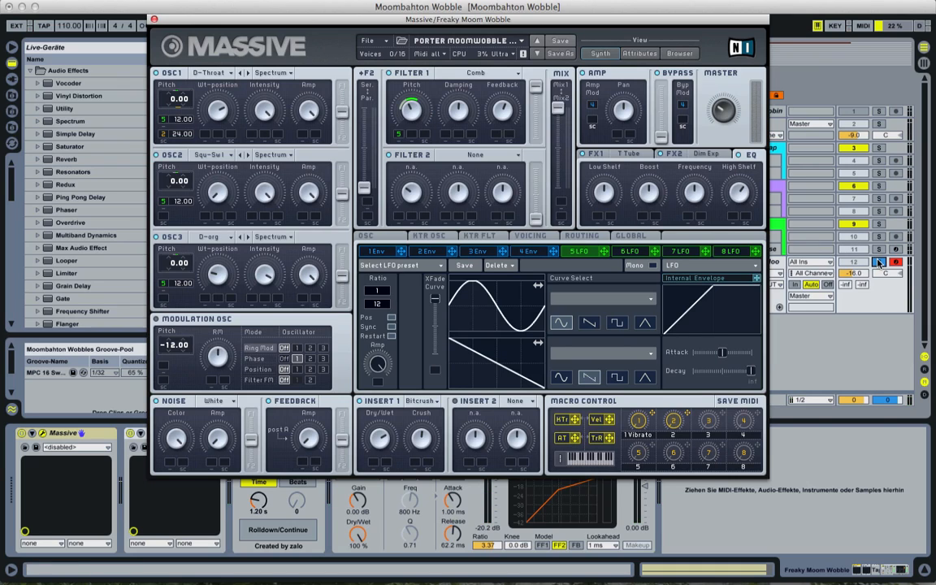
left_click(879, 262)
left_click(155, 19)
Step: Show the TapeStop button's automation on the Freaky Moo track across bars 1 to 3
left_click(262, 433)
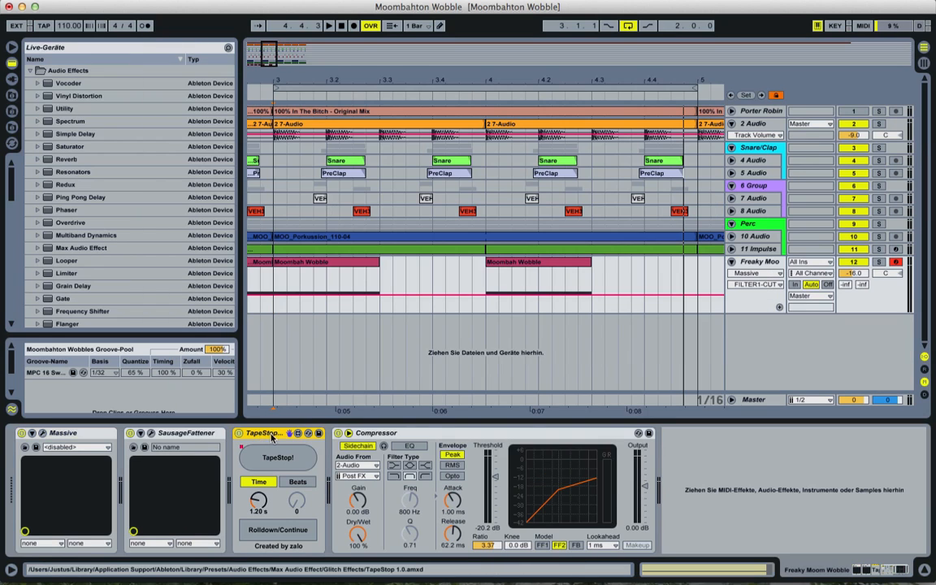
left_click_drag(293, 80, 253, 102)
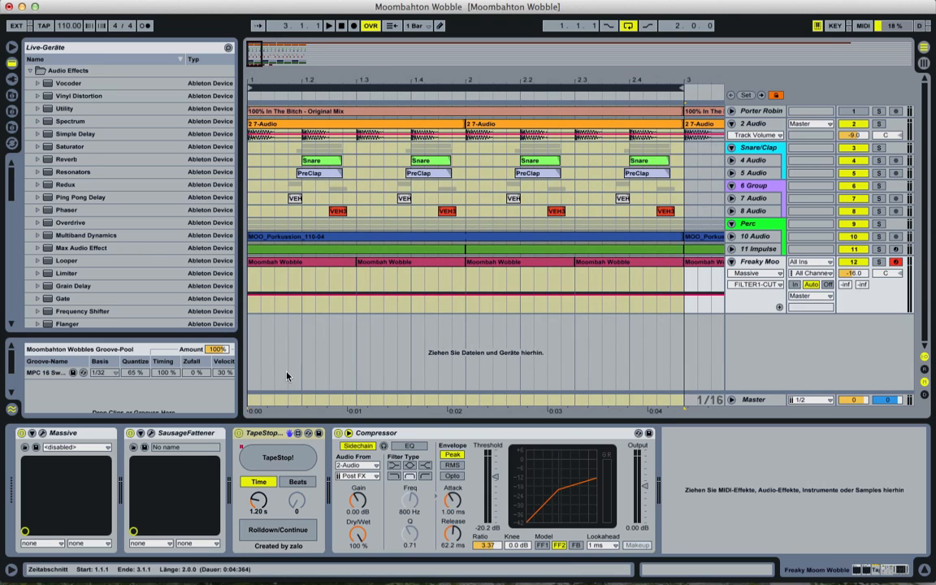
left_click(270, 435)
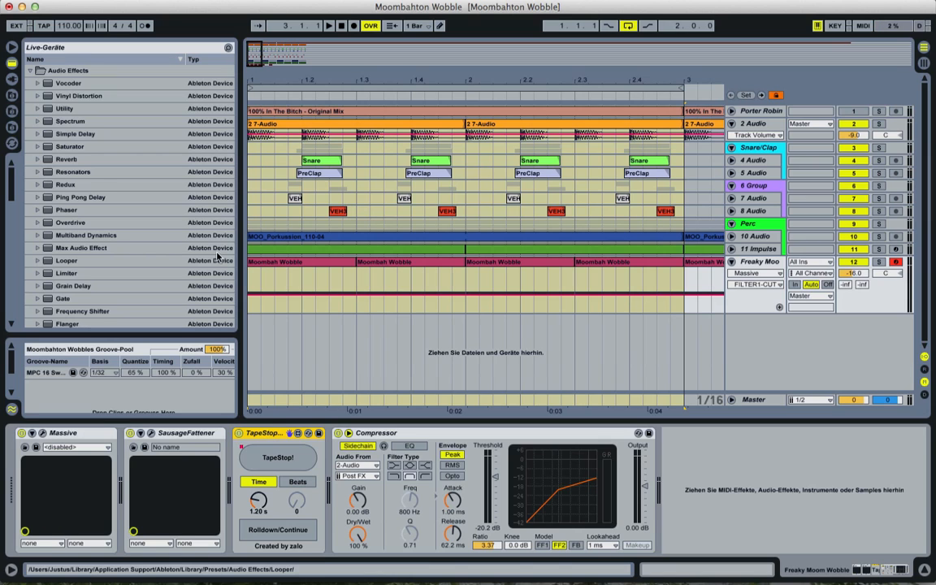
left_click(252, 274)
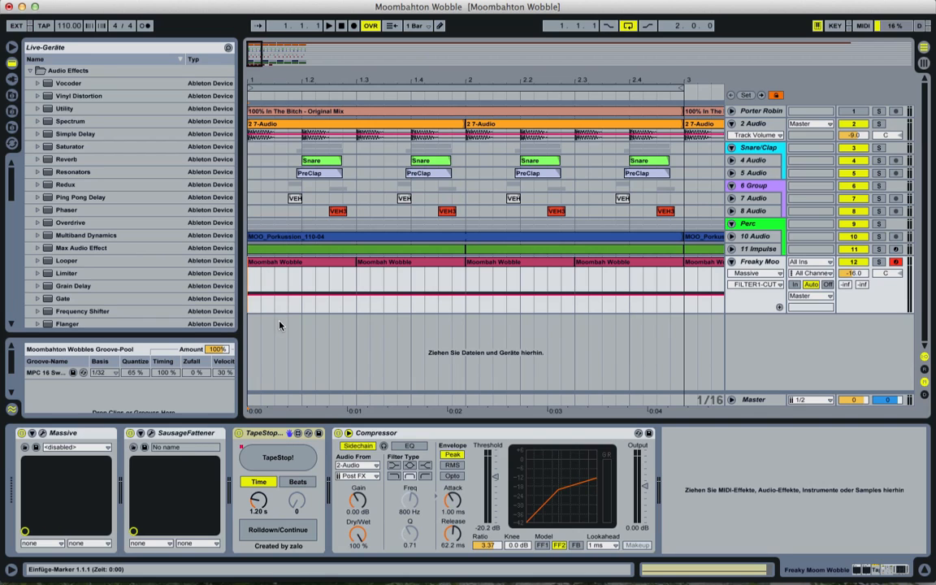
right_click(271, 474)
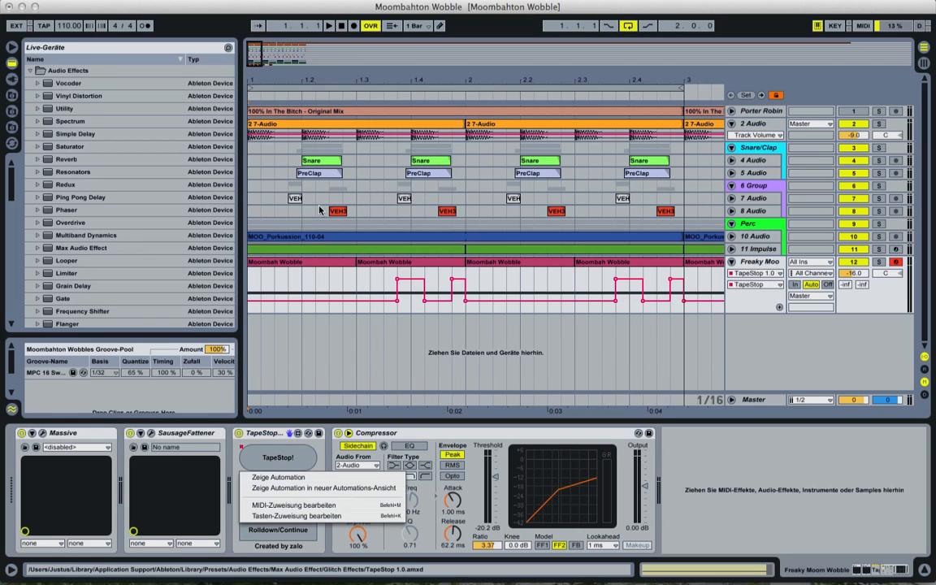
left_click(252, 274)
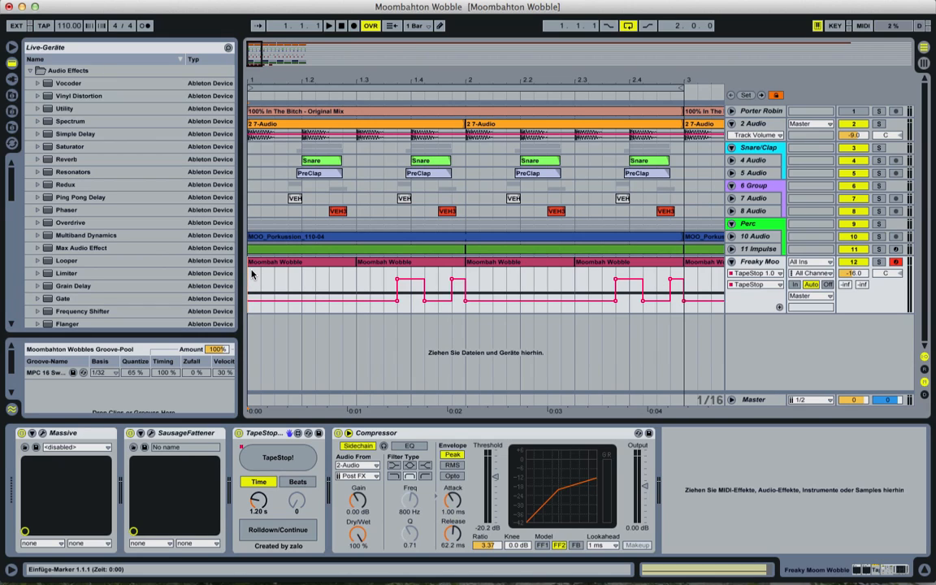
Step: Play the opening bars to hear the TapeStop automation, stop, and select the Compressor device
key("space")
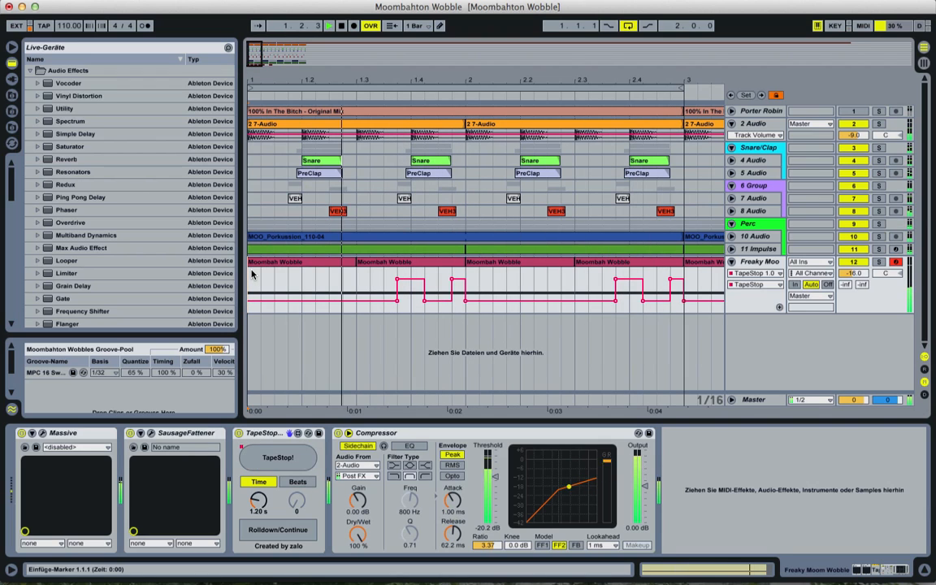
key("space")
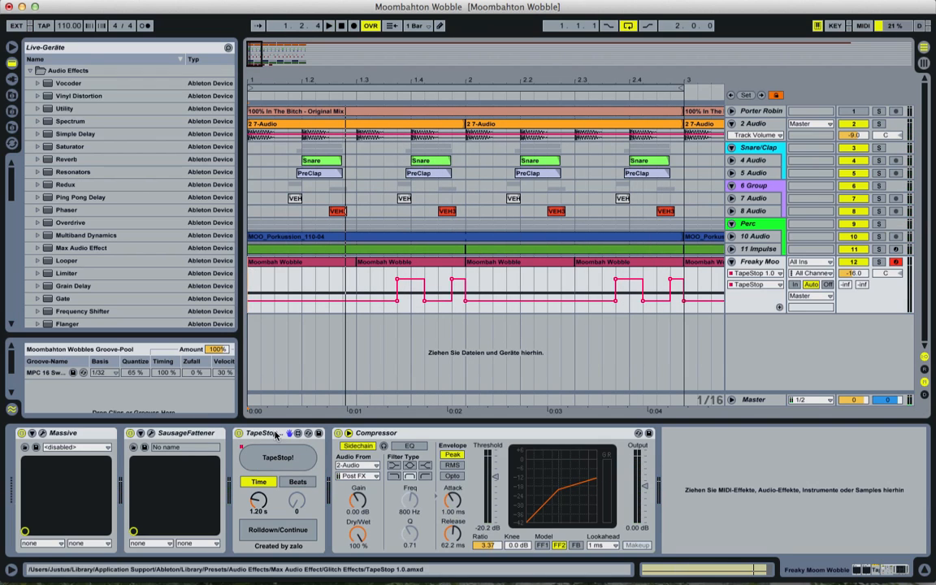
left_click(371, 434)
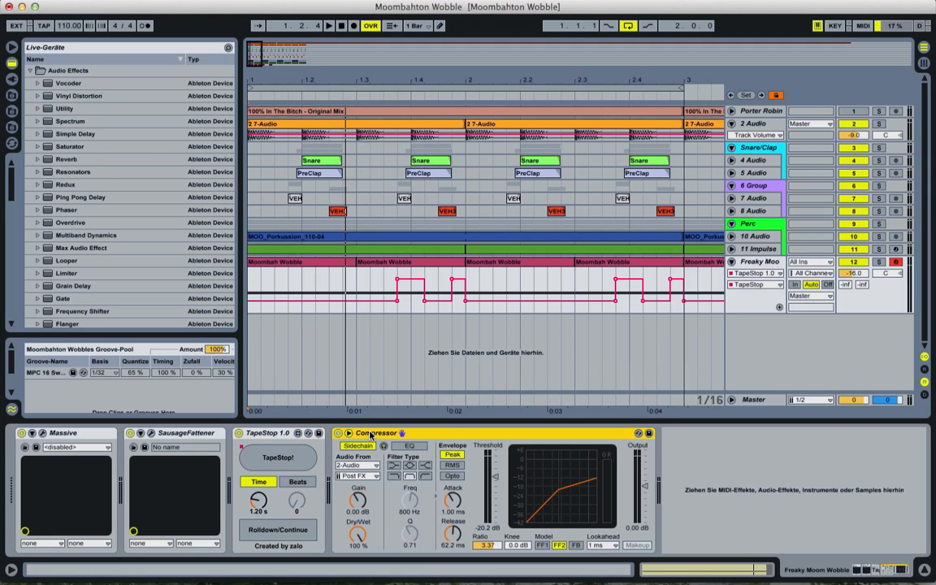